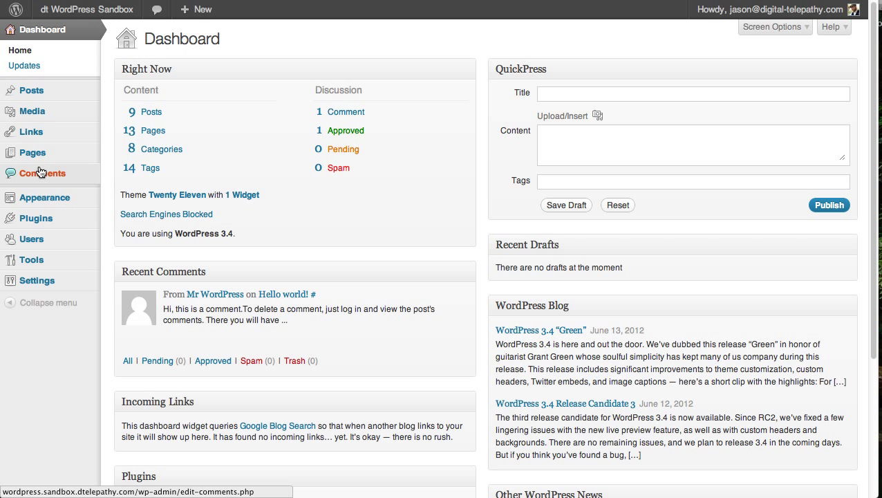
Open the page for installing a new plugin by uploading a .zip file
mouse_move(75, 221)
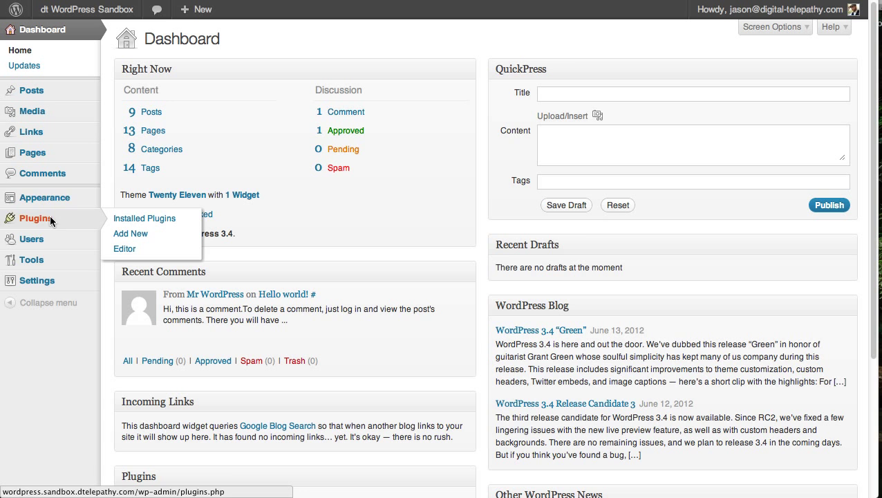
left_click(51, 218)
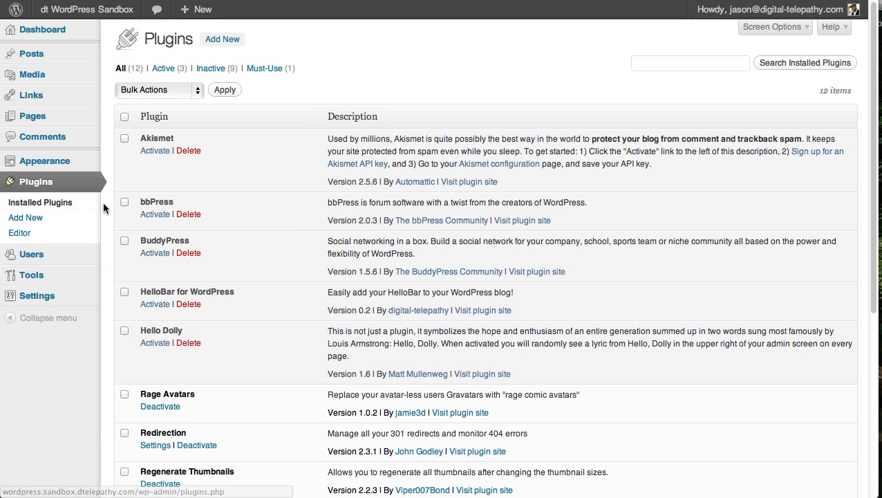
left_click(227, 43)
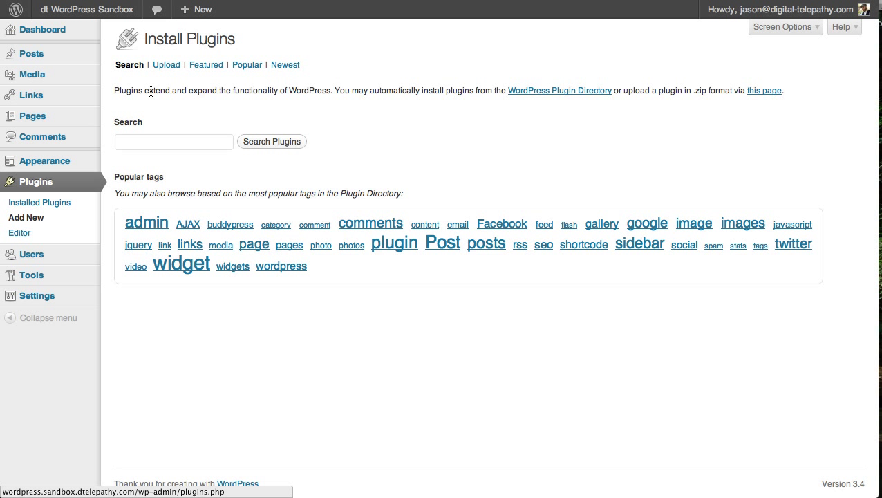
left_click(165, 67)
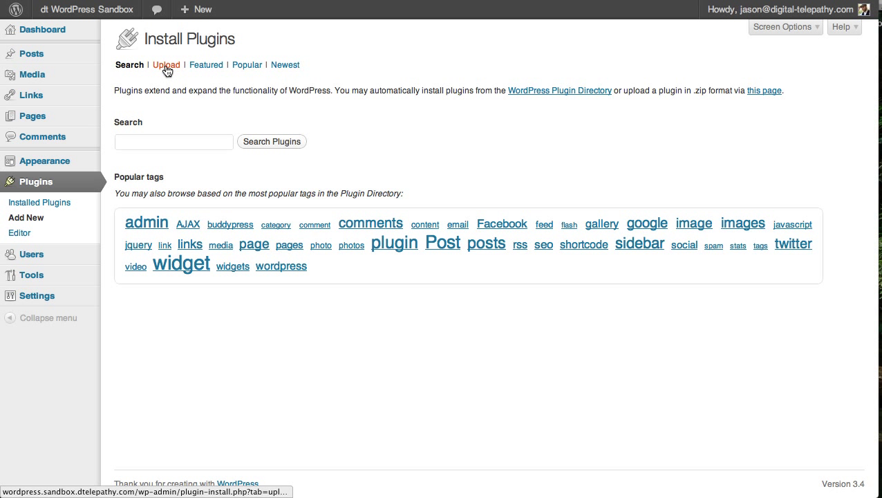
left_click(165, 66)
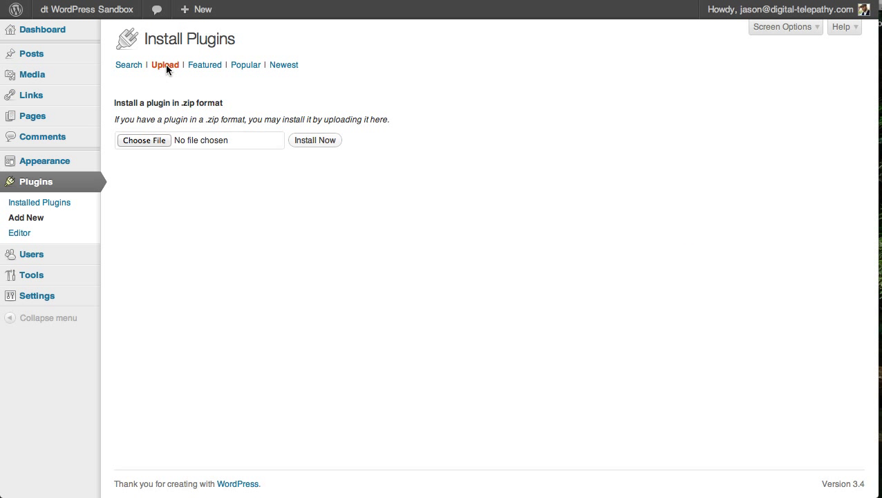
Install the plugin from slidedeck2-personal-2.1.20120614.zip on the Desktop and activate it
left_click(144, 140)
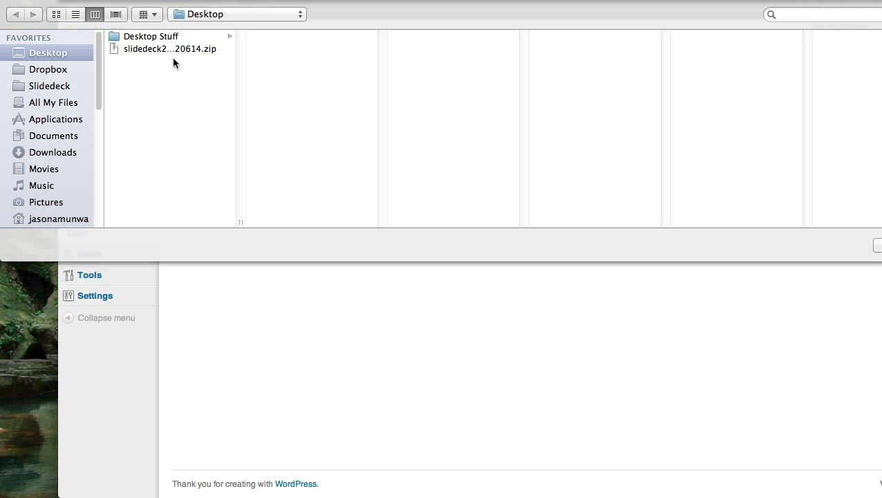
left_click(148, 50)
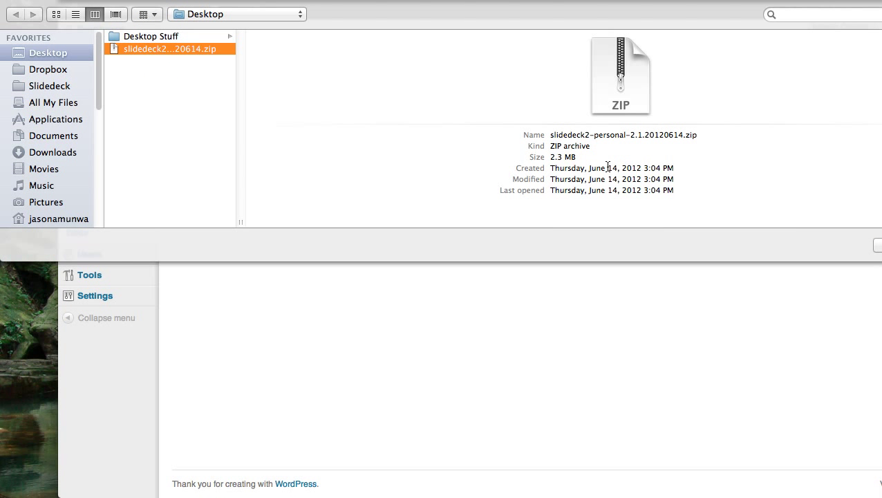
left_click(877, 245)
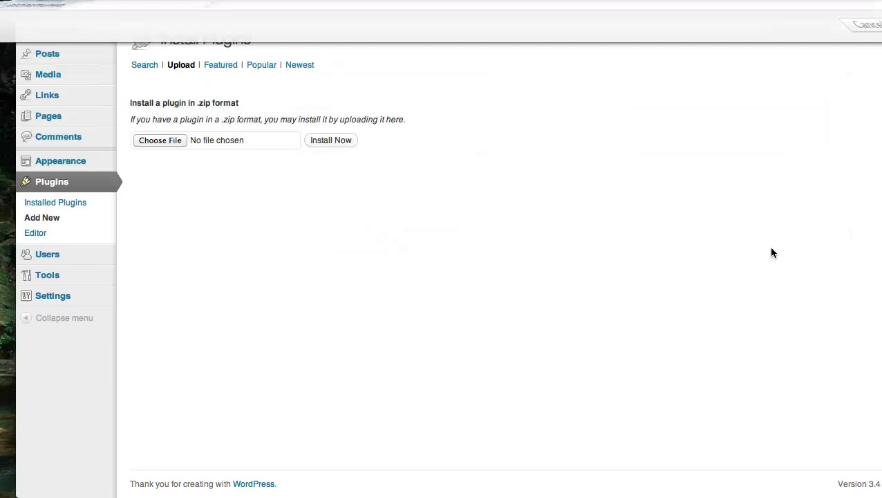
left_click(314, 142)
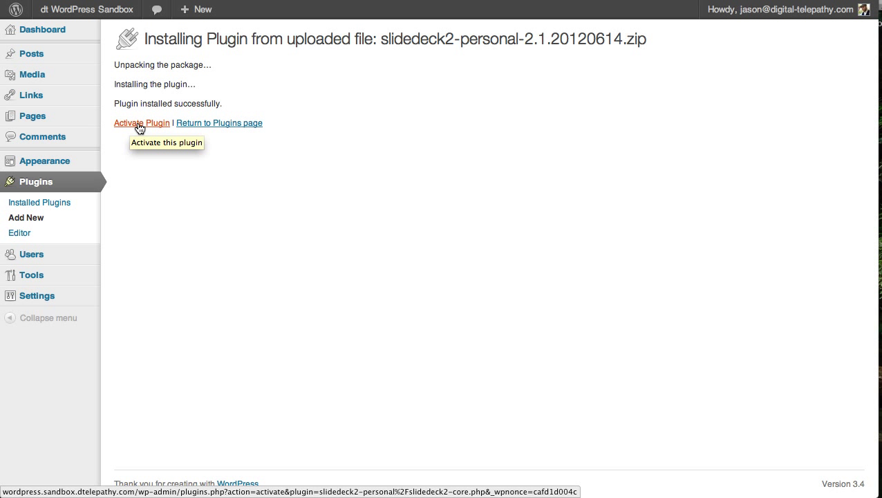
left_click(138, 124)
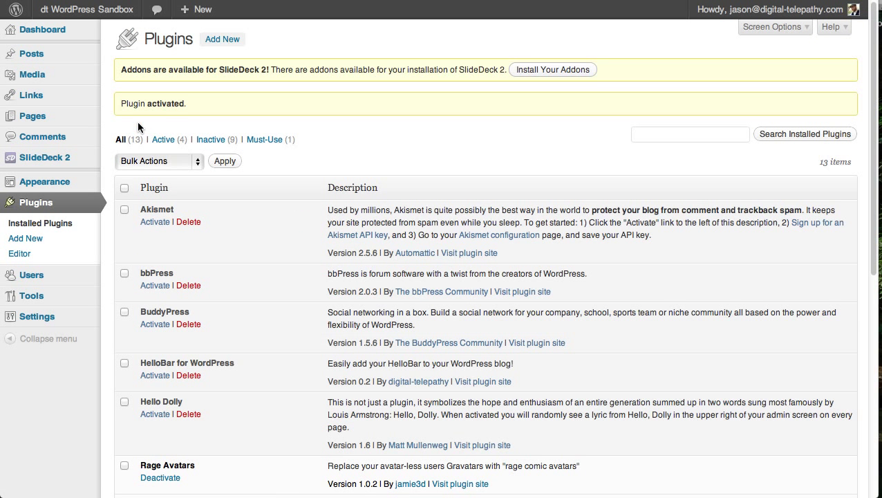
Find SlideDeck 2 Pro for WordPress among the installed plugins and follow its link for creating a new SlideDeck
scroll(223, 185, "down", 3)
scroll(222, 181, "down", 6)
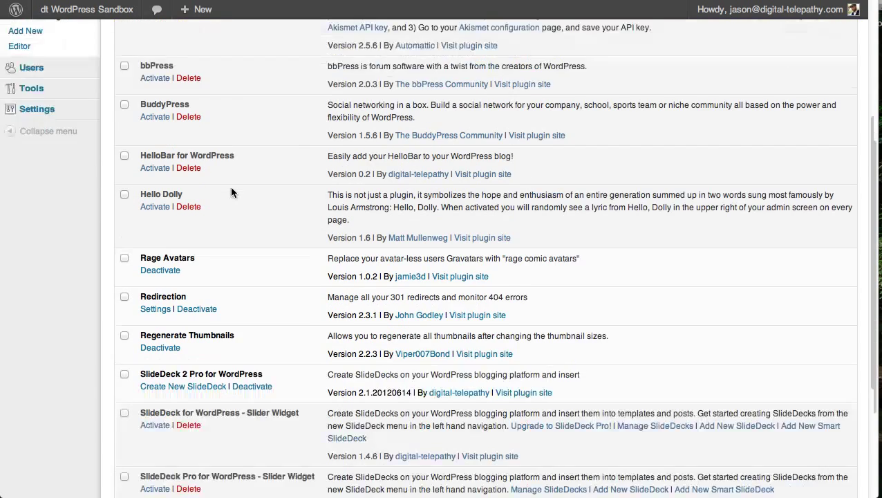
scroll(232, 193, "down", 1)
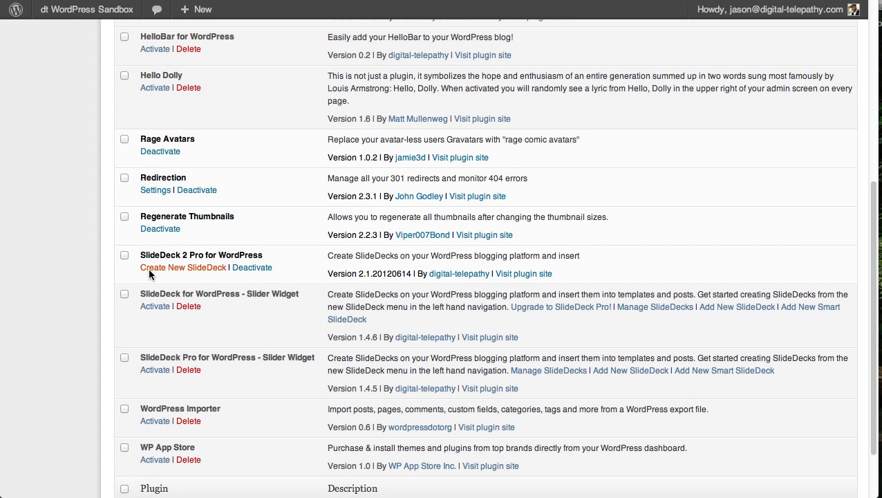
left_click(166, 267)
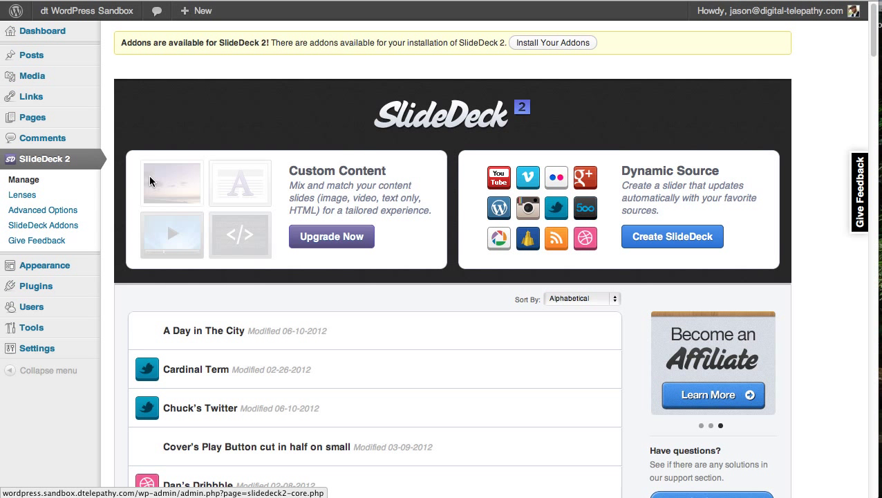
Install the SlideDeck 2 Developer upgrade from the SlideDeck addons and return to the upgrades overview
left_click(60, 226)
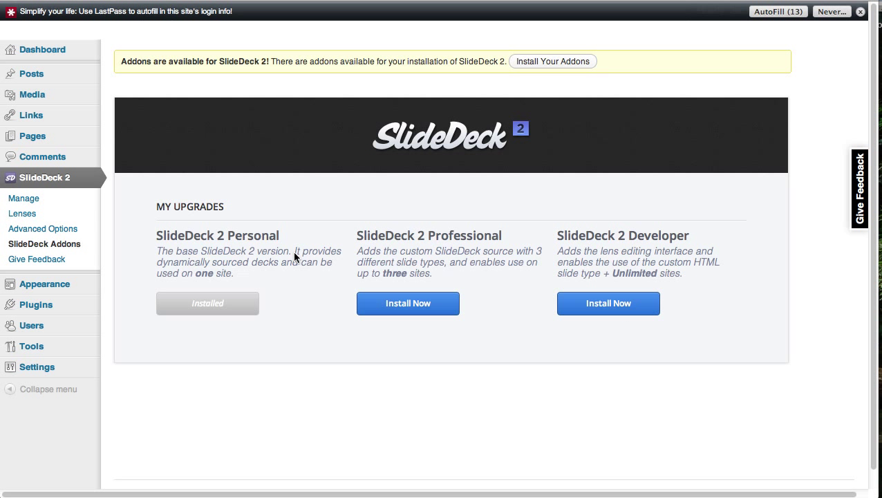
left_click(610, 310)
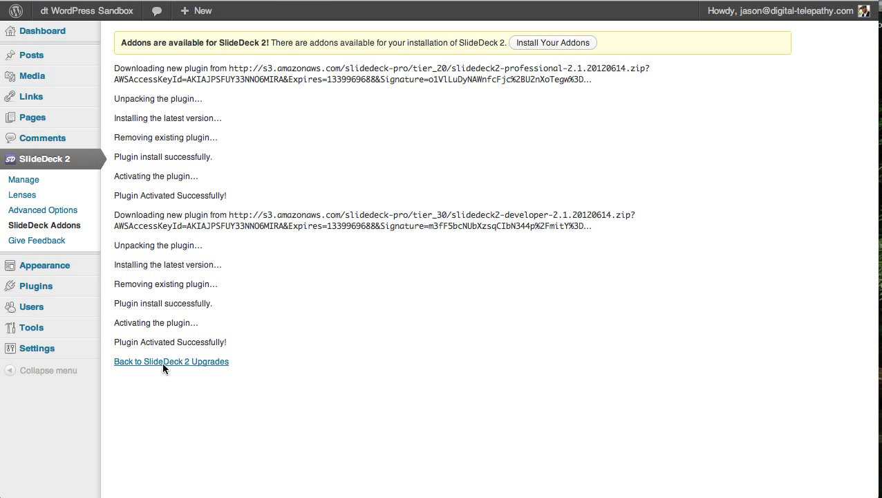
left_click(163, 362)
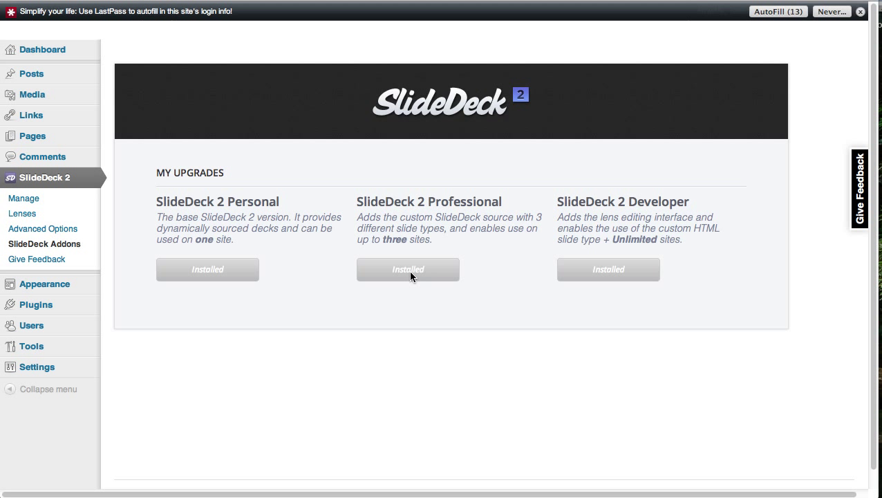
Create a new SlideDeck from a dynamic source using Instagram and open the Instagram source's configuration
left_click(20, 200)
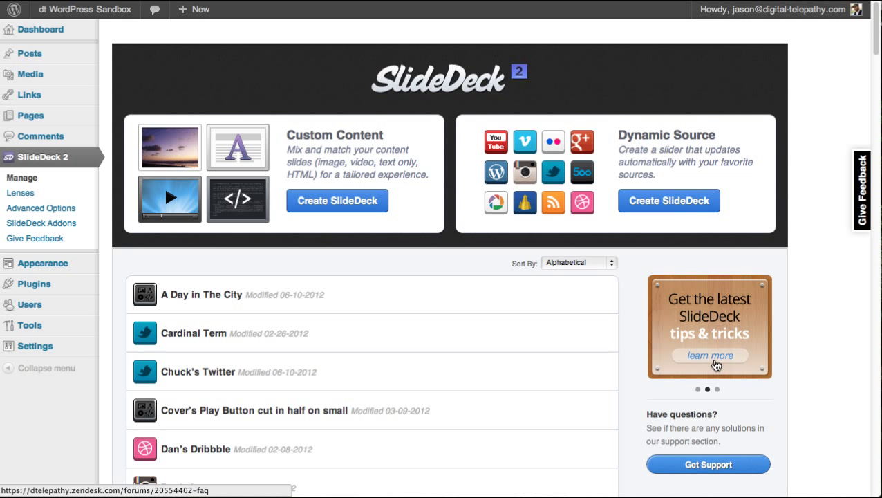
left_click(679, 201)
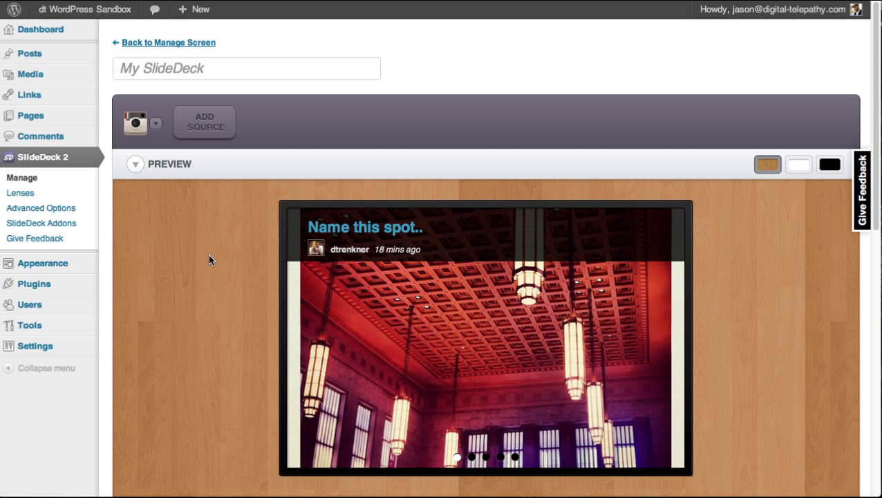
left_click(156, 125)
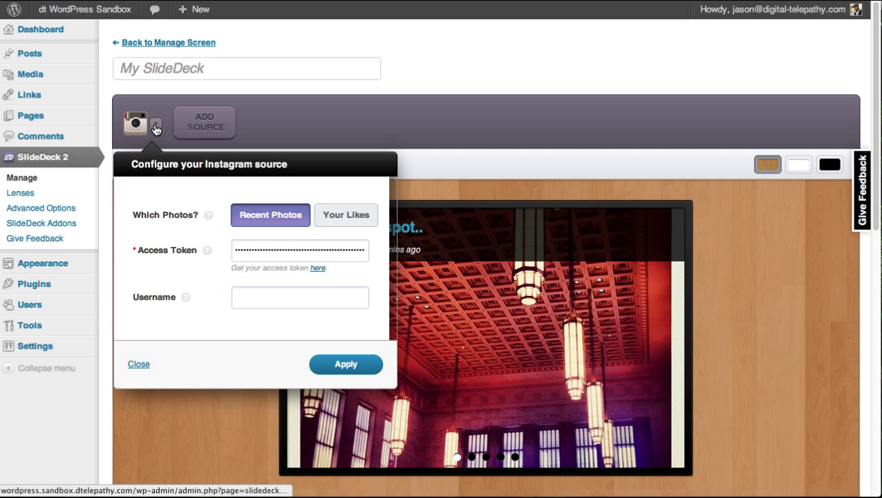
mouse_move(202, 218)
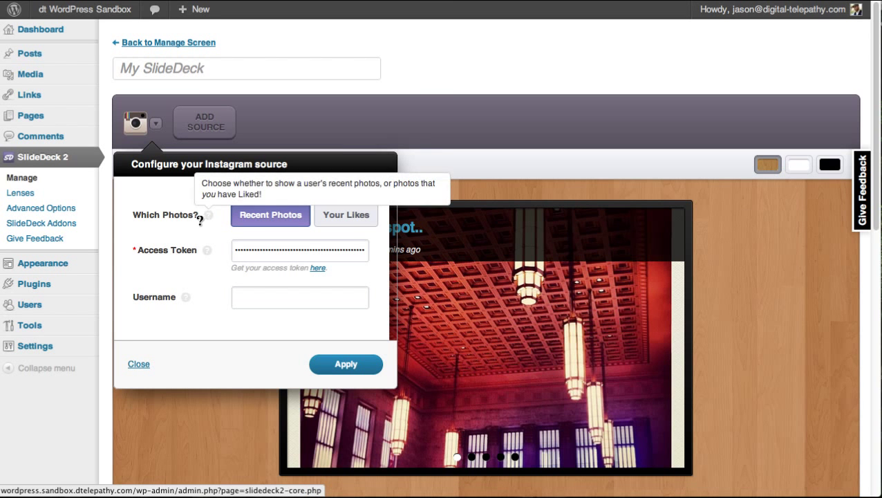
Add Dribbble as an additional content source for the SlideDeck
left_click(205, 130)
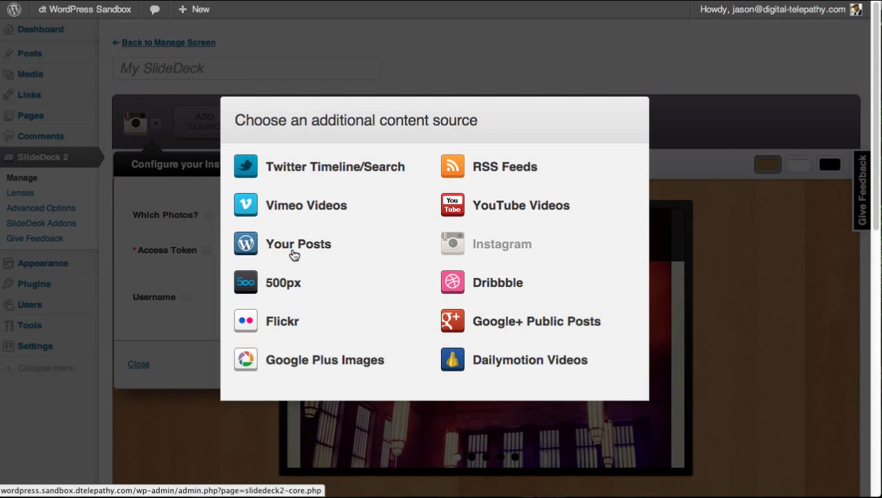
key("Escape")
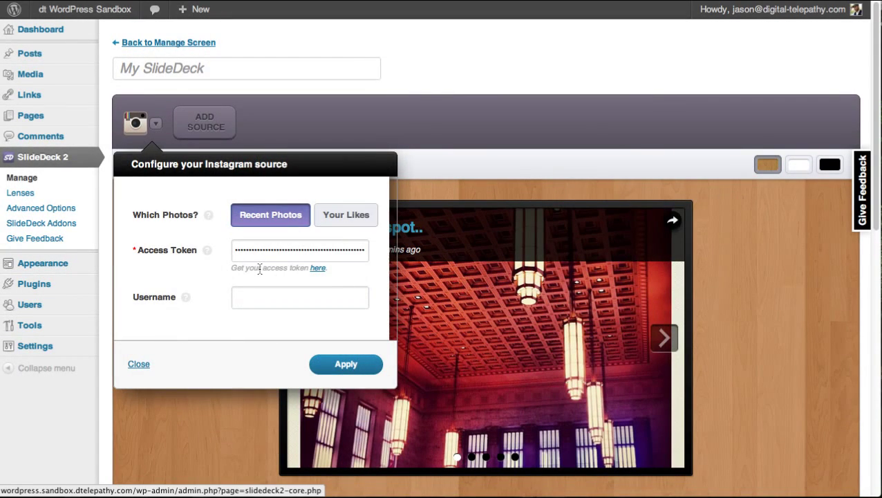
Apply the Half Moon Lens to the SlideDeck and check how it looks in the preview
scroll(266, 282, "down", 10)
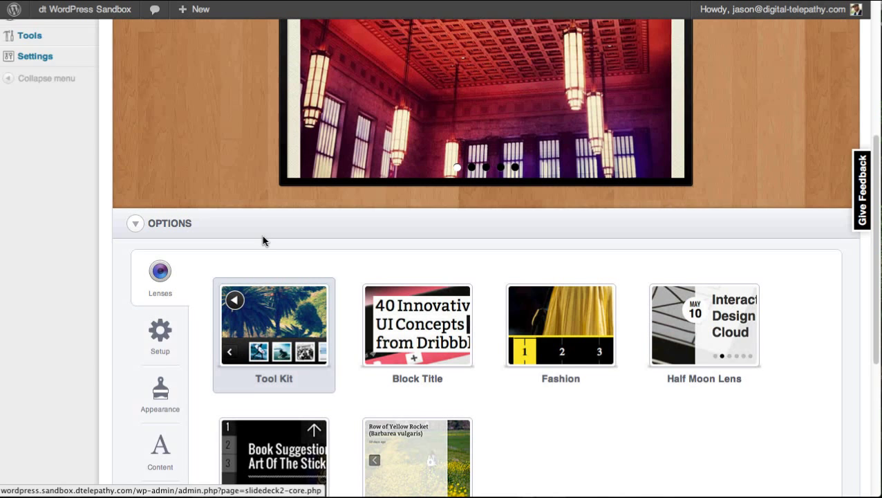
scroll(264, 240, "down", 2)
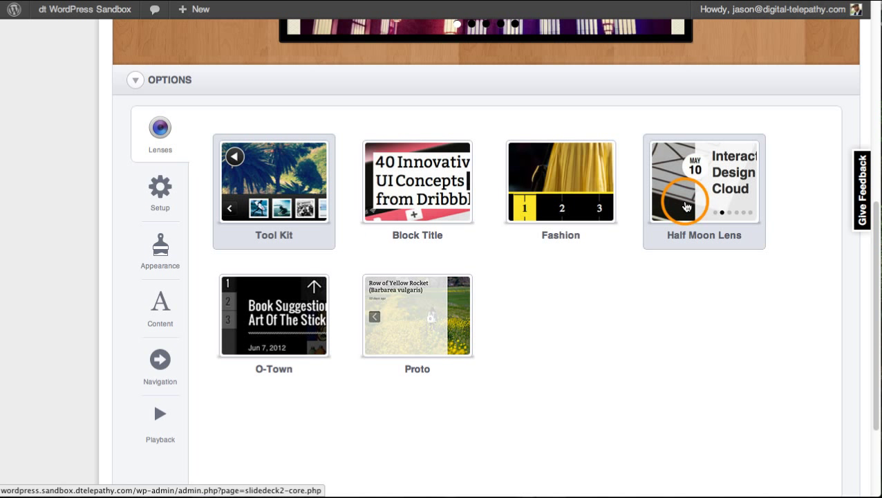
left_click(686, 207)
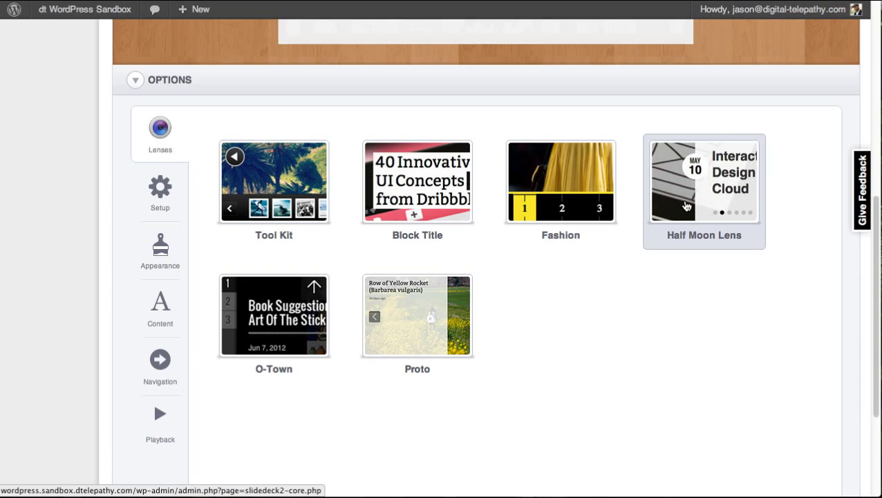
scroll(588, 204, "up", 4)
scroll(538, 200, "up", 3)
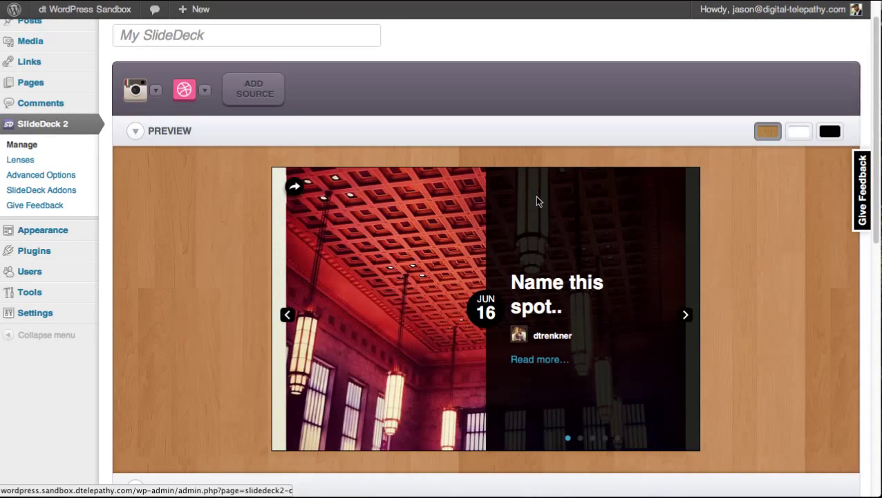
Apply the Fashion lens to the SlideDeck
scroll(536, 199, "down", 5)
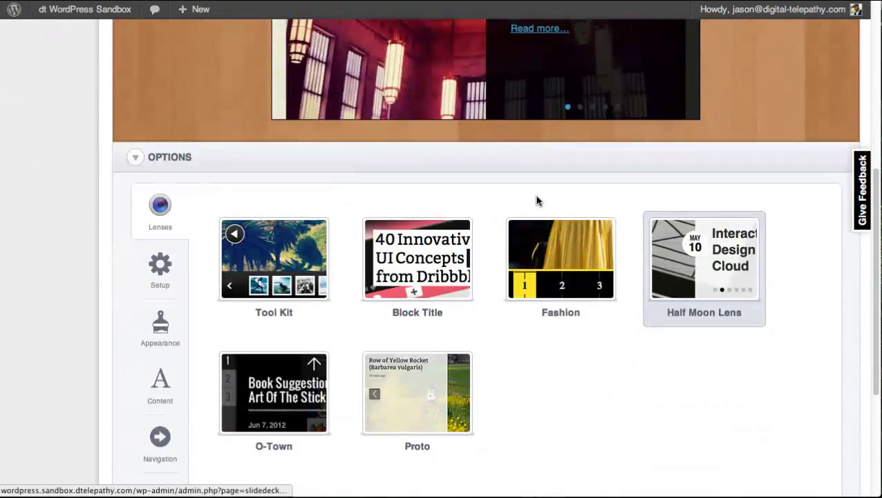
left_click(556, 261)
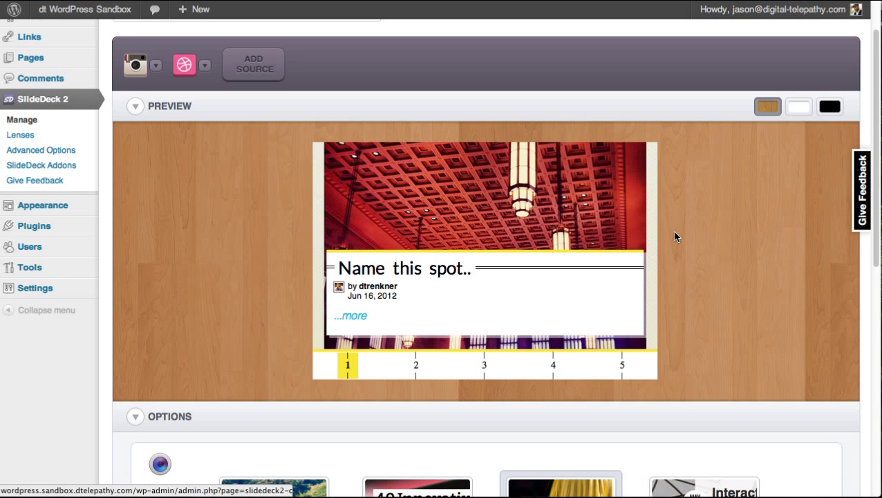
Review the SlideDeck's Setup, Appearance, Content, Navigation and Playback options
scroll(214, 283, "down", 5)
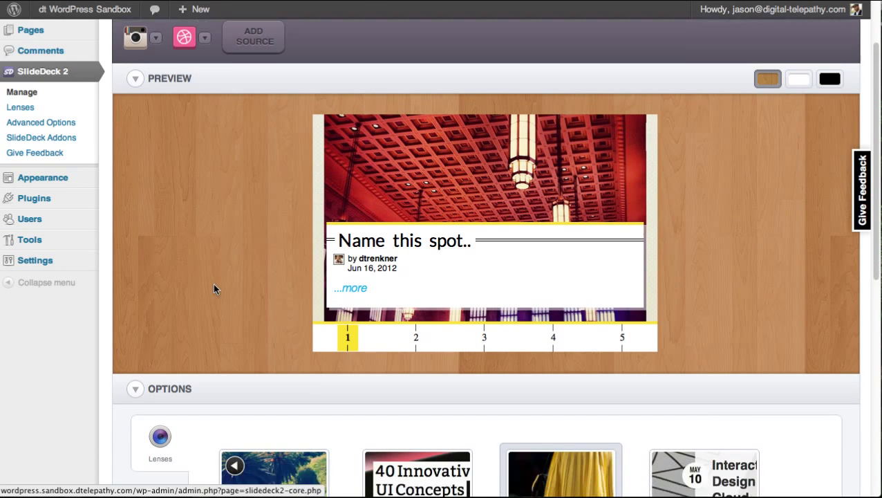
left_click(150, 261)
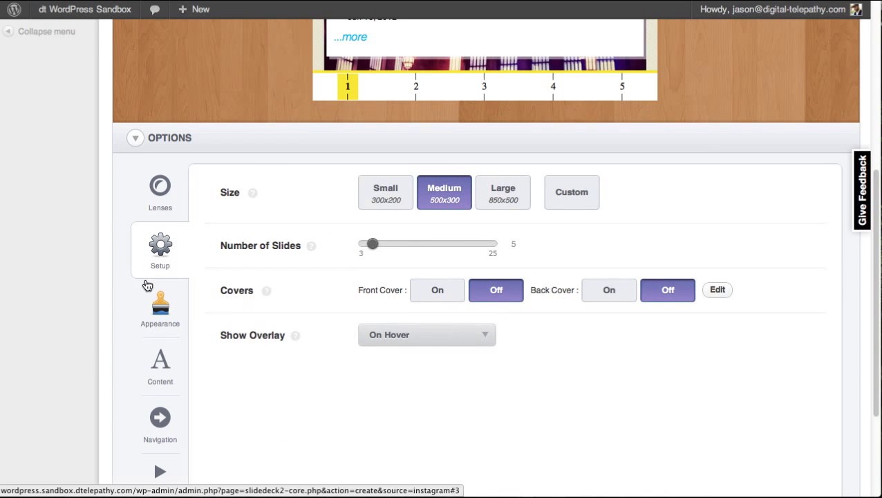
left_click(153, 308)
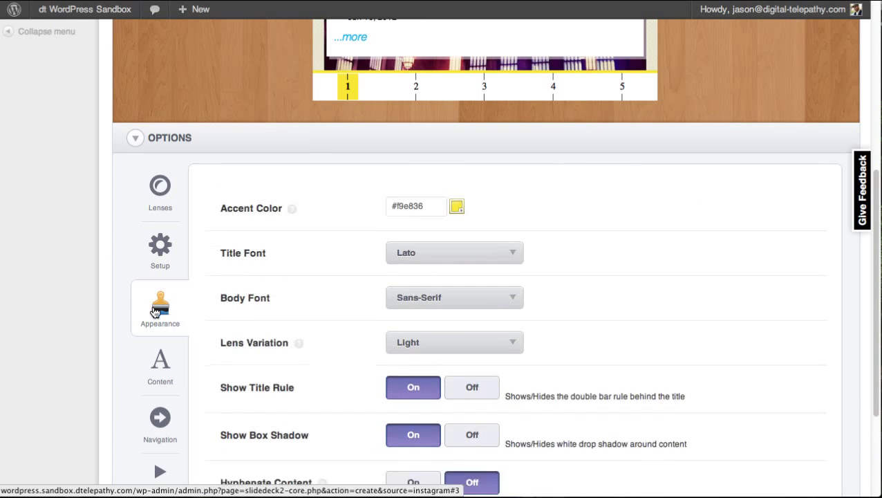
left_click(159, 368)
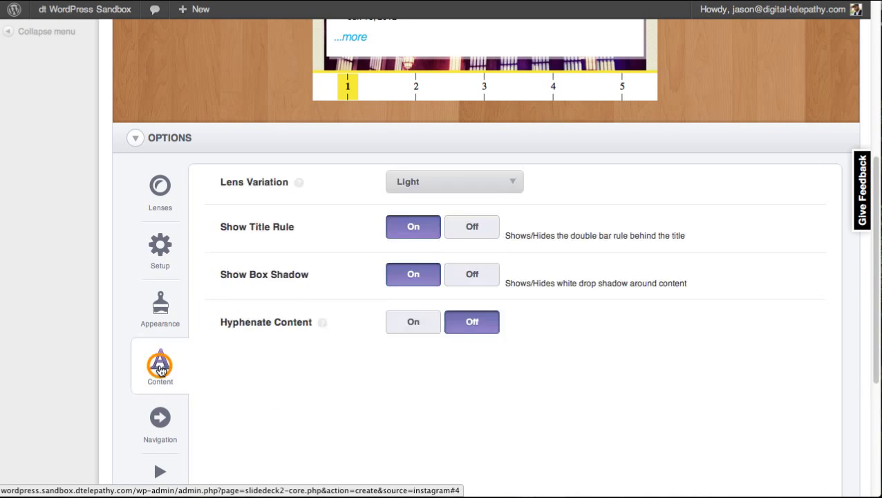
left_click(158, 414)
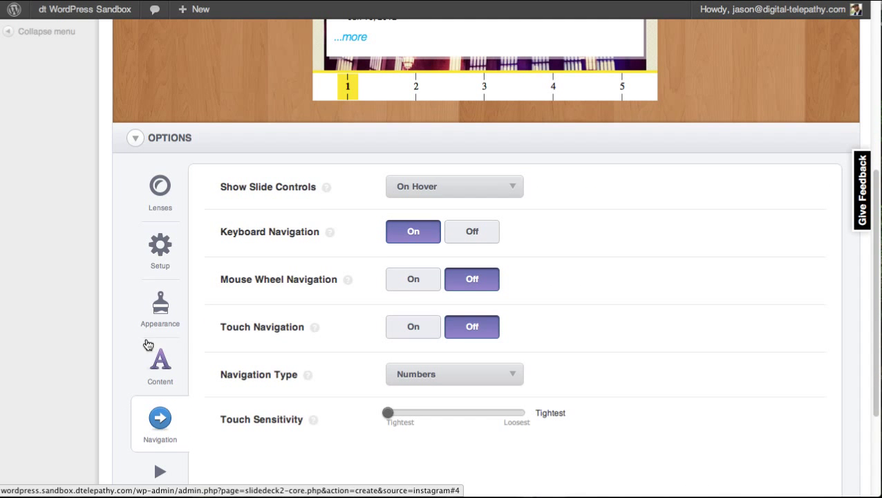
scroll(157, 387, "down", 2)
left_click(163, 413)
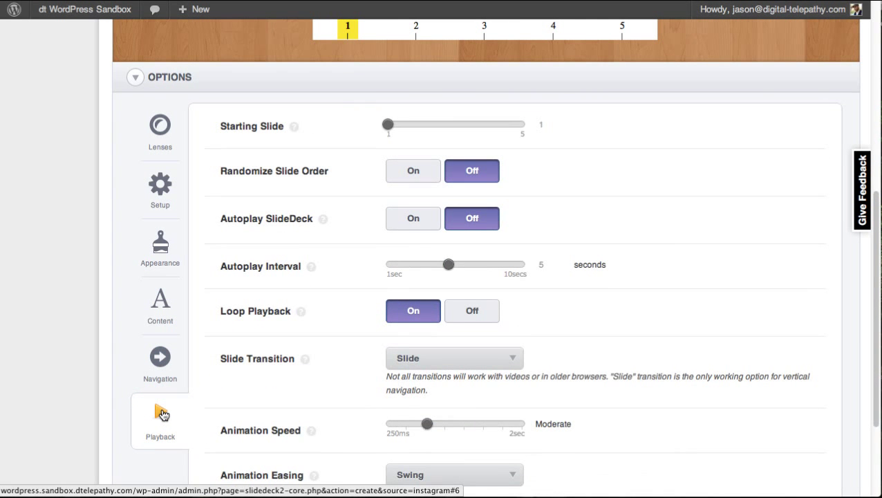
scroll(163, 380, "up", 5)
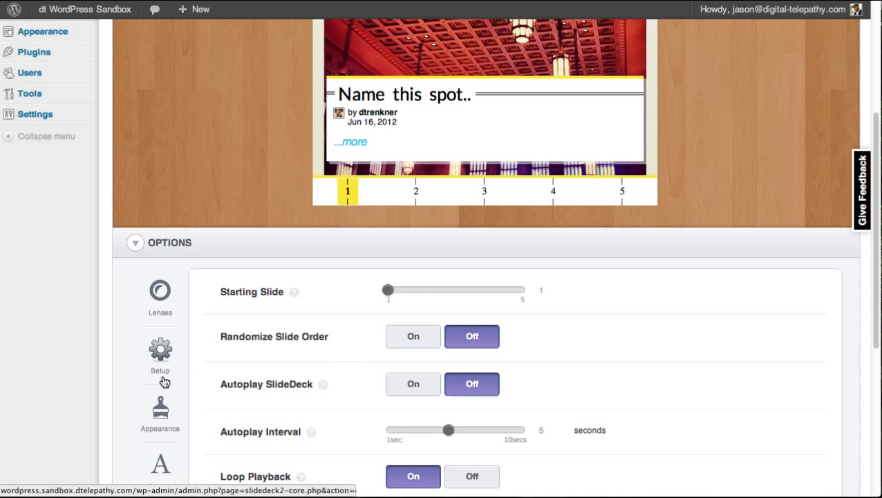
Turn on Autoplay SlideDeck for the dynamic-source SlideDeck and check the playback in the preview
left_click(406, 384)
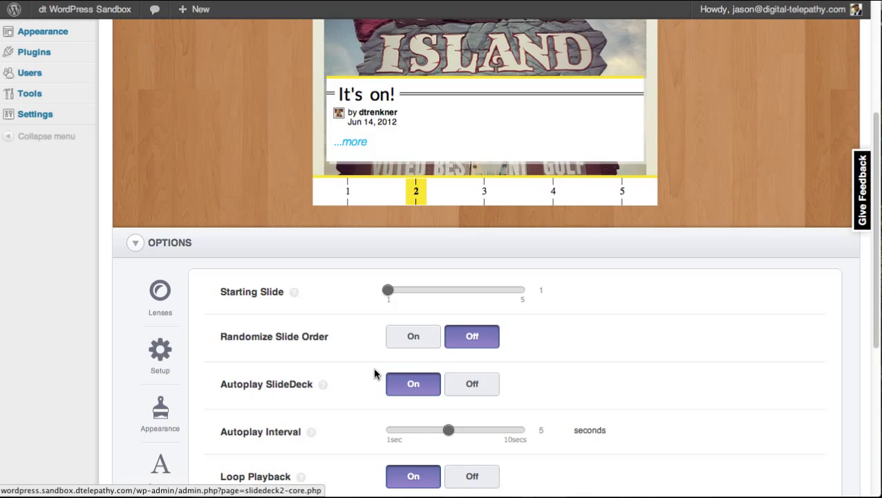
scroll(374, 374, "up", 7)
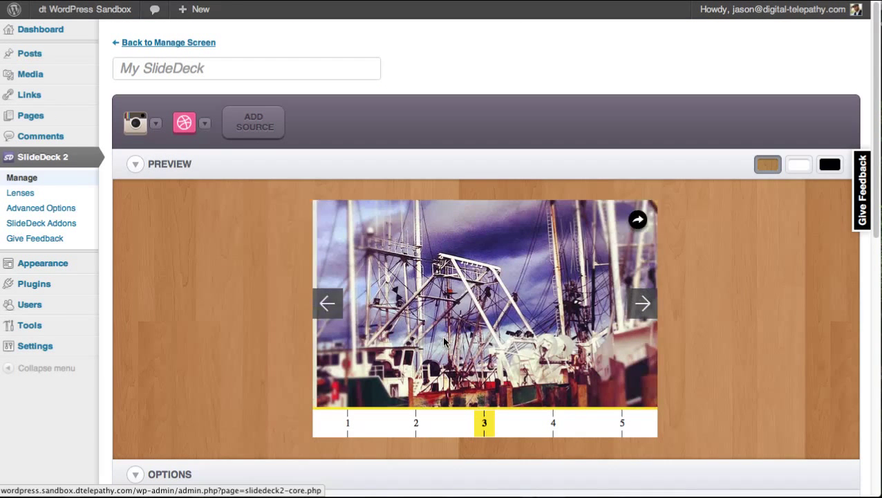
Return to the SlideDeck management page and start creating a Custom Content SlideDeck
left_click(31, 177)
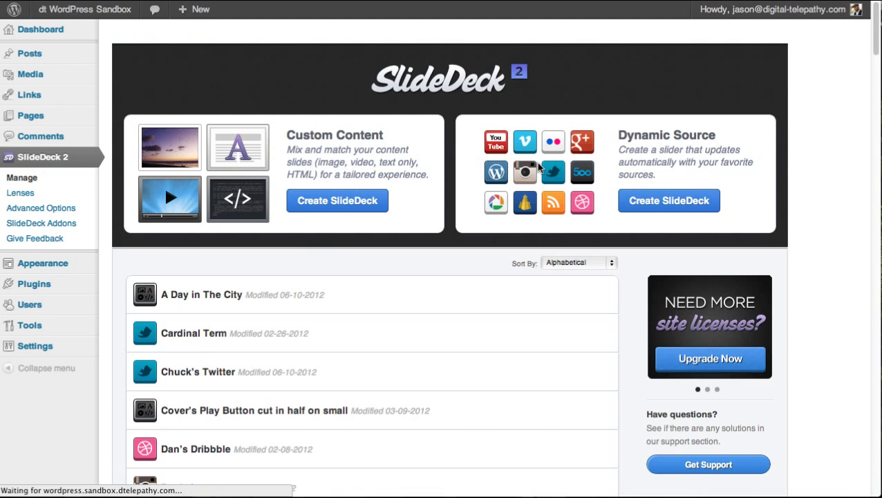
left_click(360, 206)
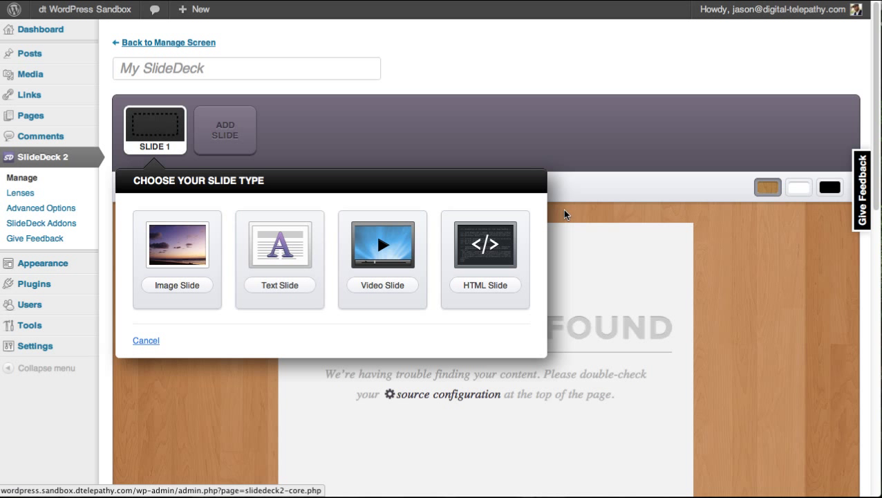
Review the available Lenses, Setup and Appearance options of the custom content SlideDeck
scroll(565, 214, "down", 10)
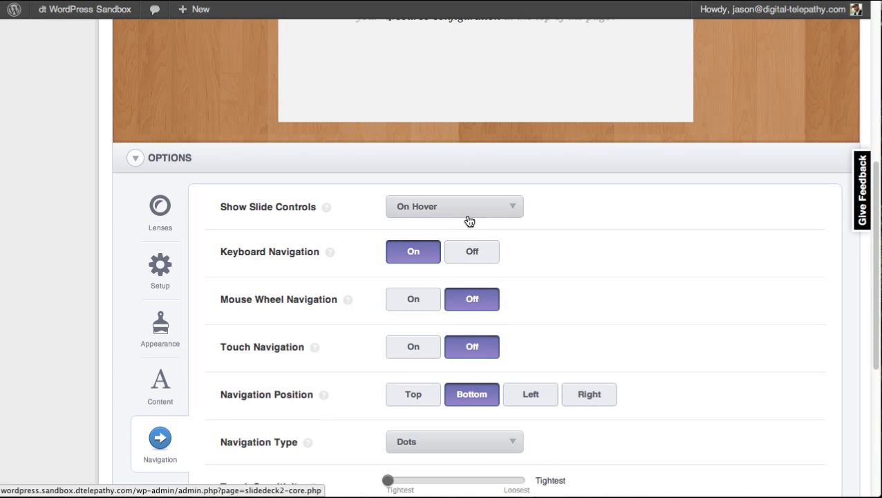
scroll(468, 221, "down", 4)
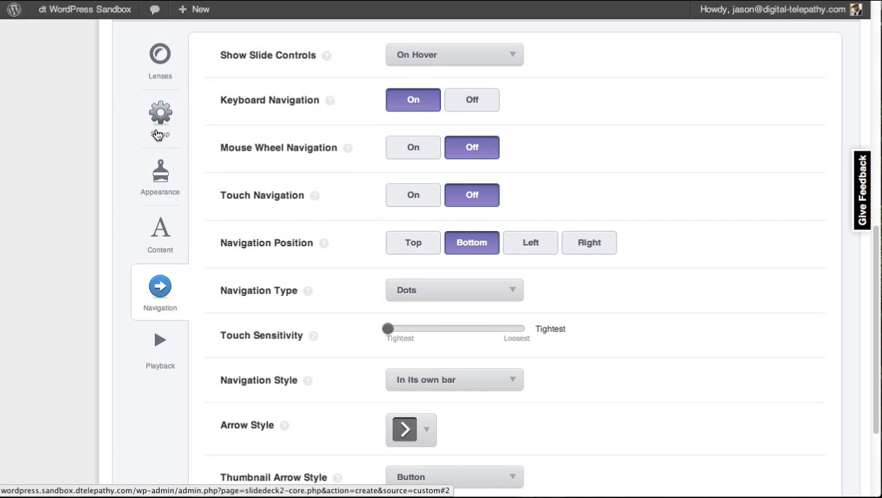
left_click(165, 61)
left_click(163, 129)
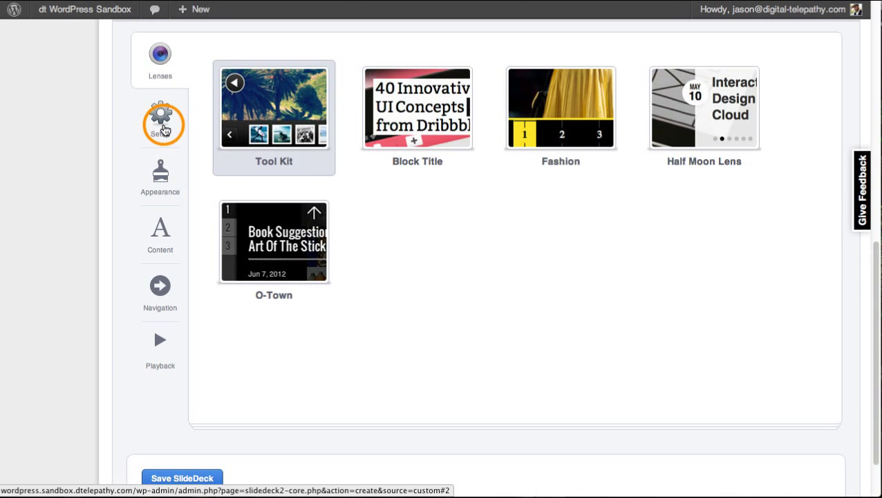
left_click(161, 172)
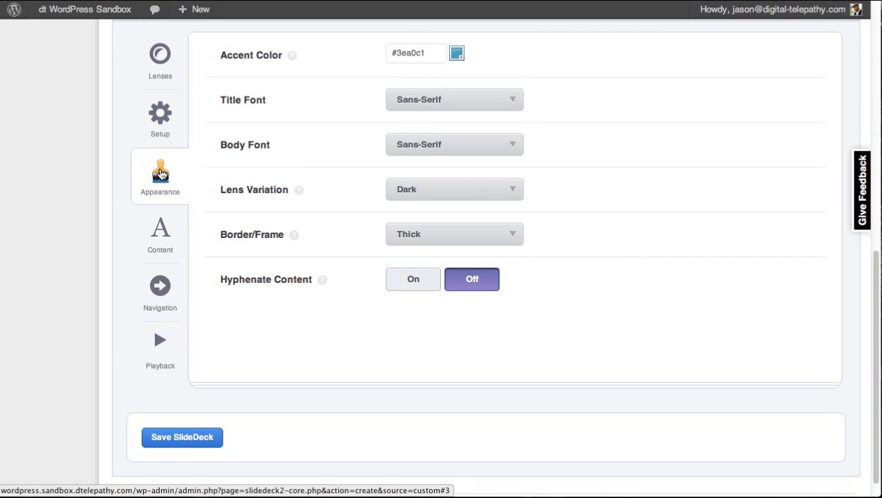